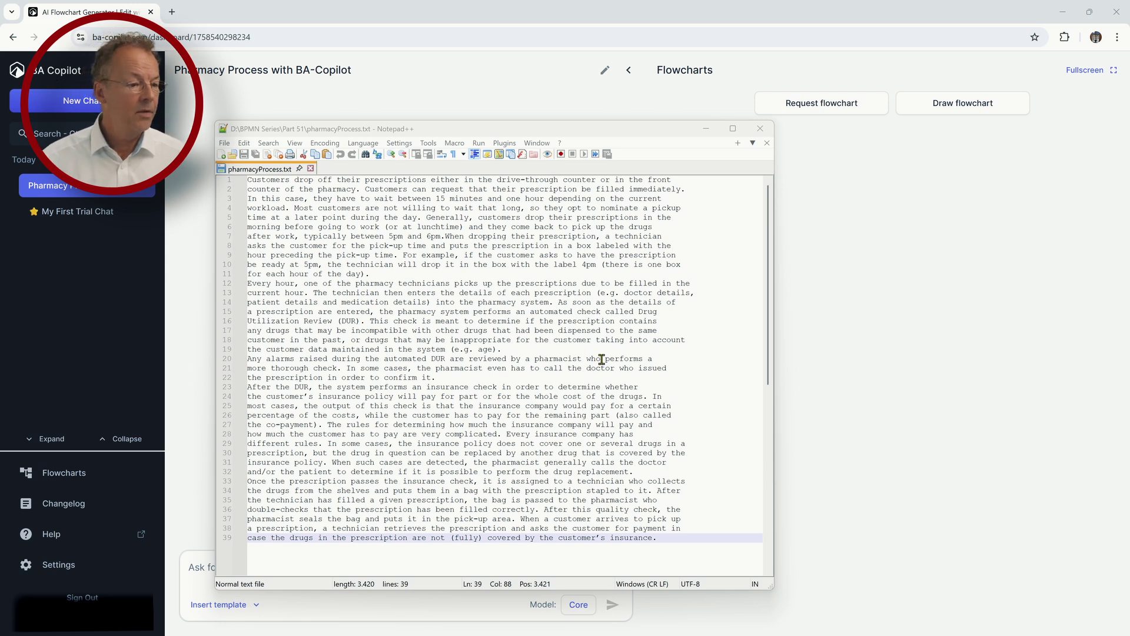
Step: Minimize the Notepad++ window holding pharmacyProcess.txt to reveal the BA Copilot chat
left_click(706, 130)
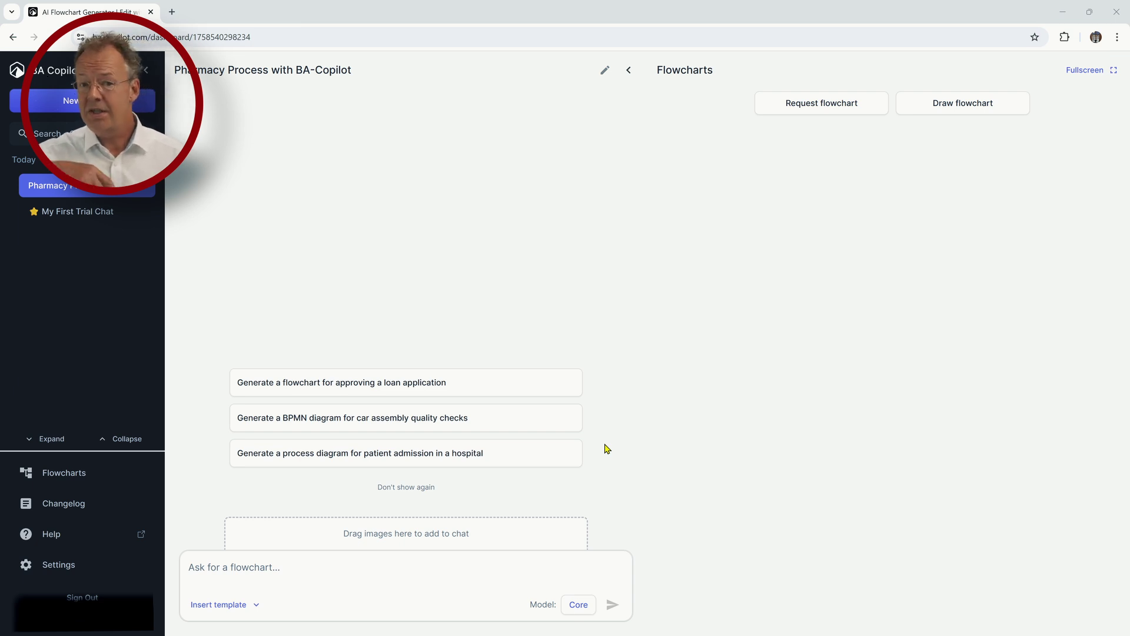
Step: Send a Camunda 8 BPMN request with the full pharmacy process text copied from Notepad++
left_click(301, 570)
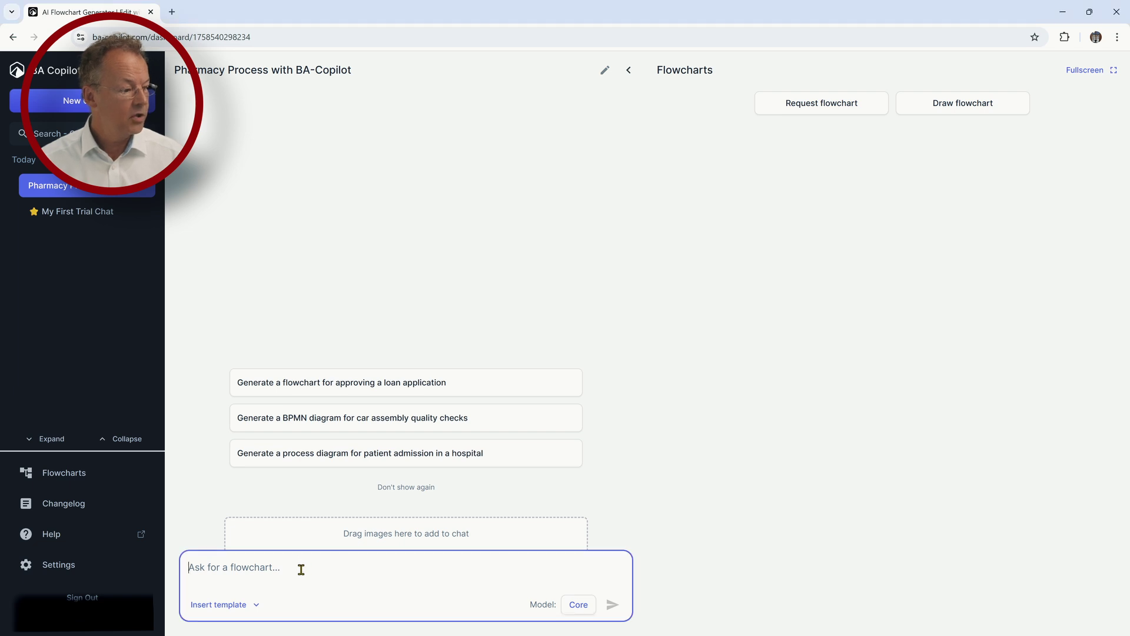
type("can you generate a bpmn process model in camunda 8 syntax for the following business process:")
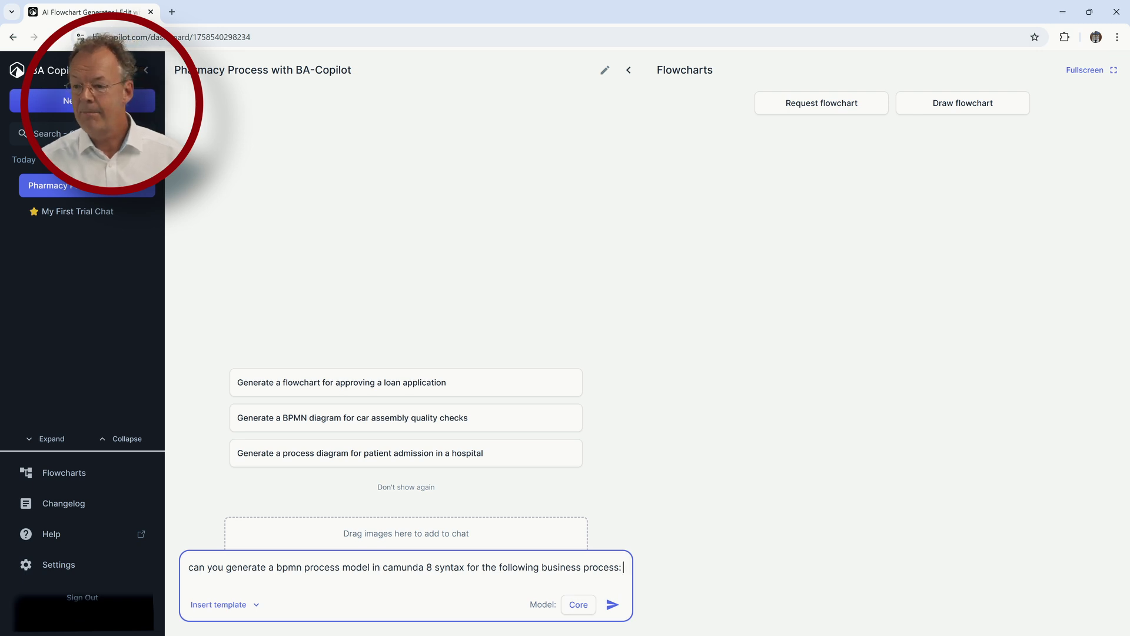
key("alt+Tab")
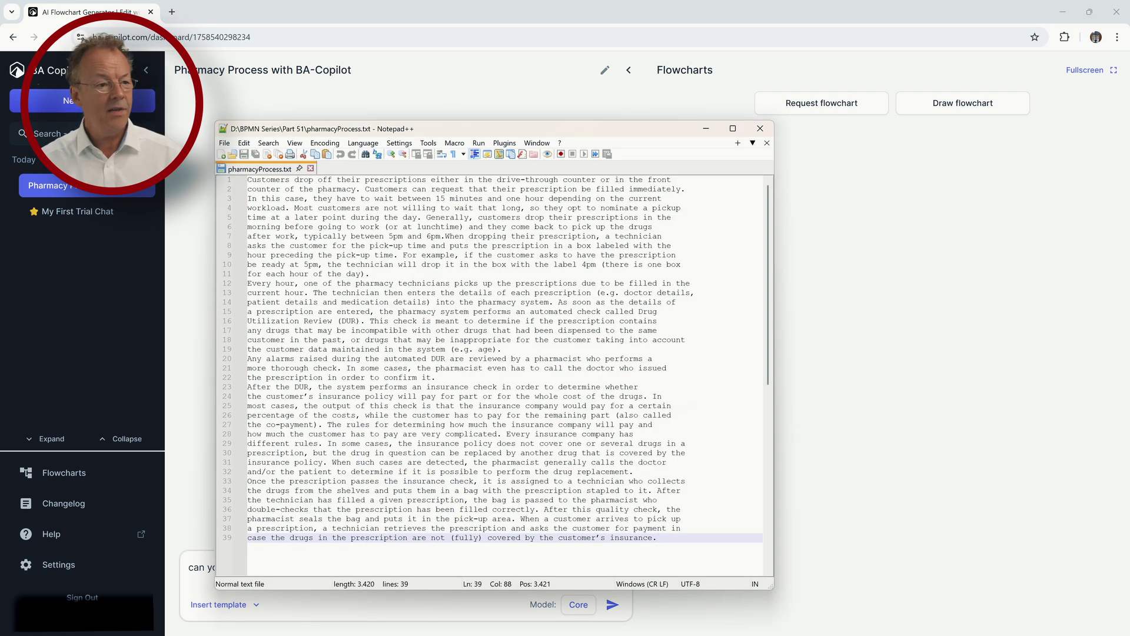
left_click(374, 312)
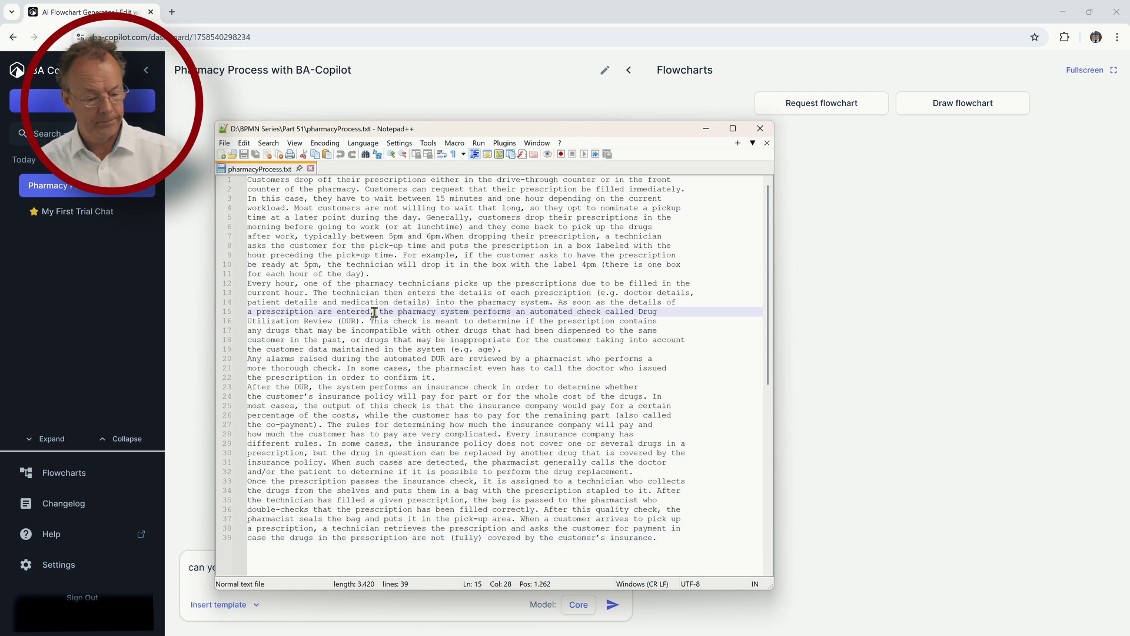
key("ctrl+a")
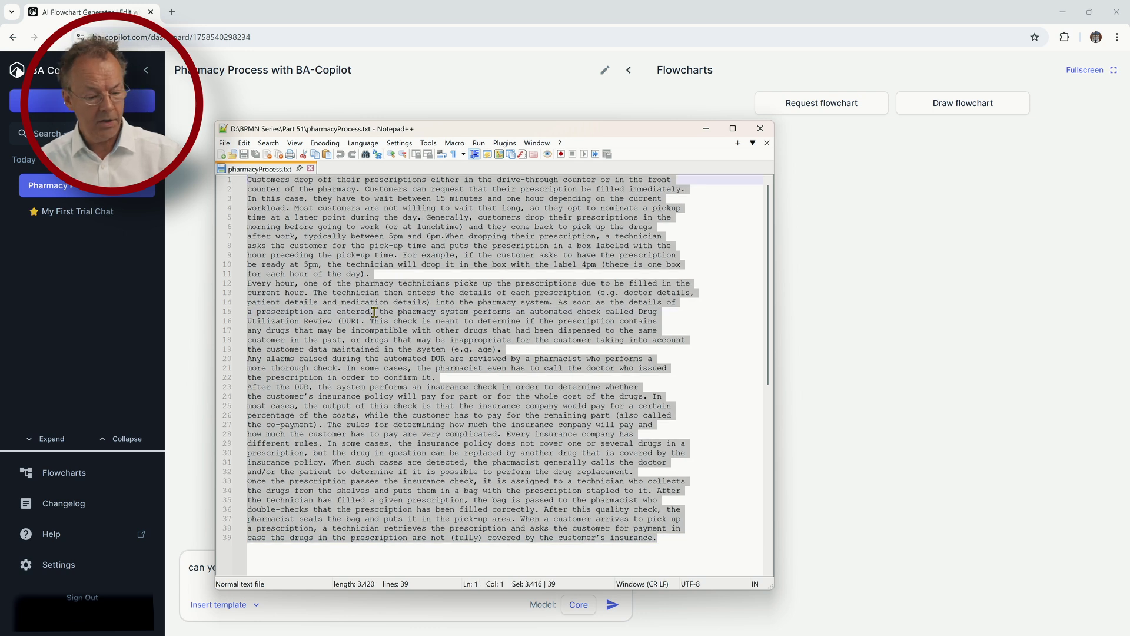
left_click(707, 131)
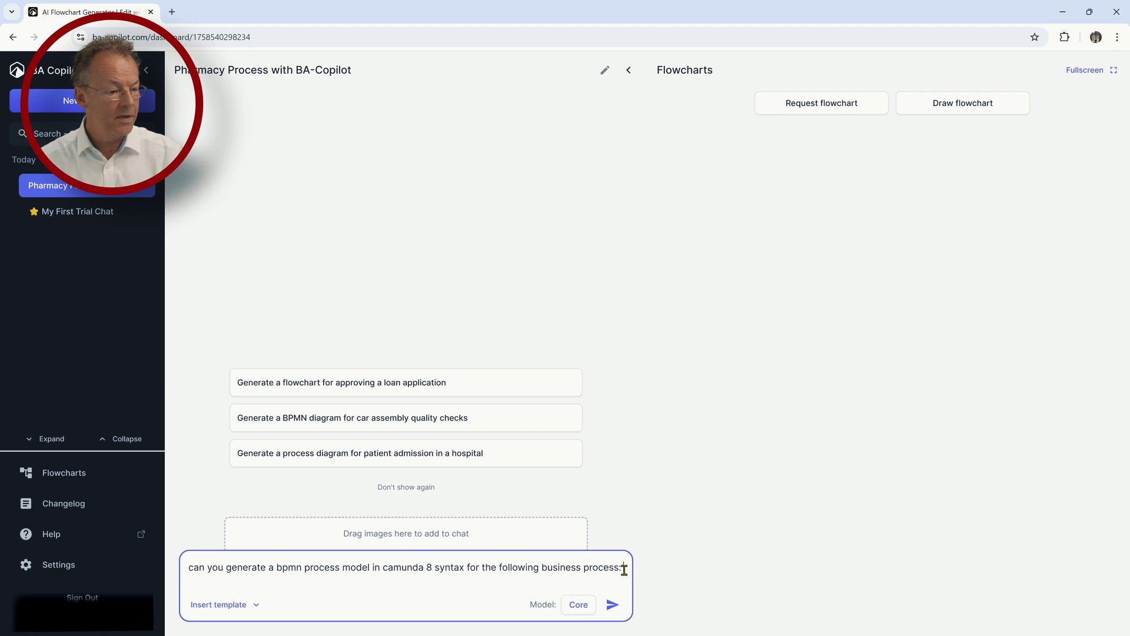
key("ctrl+v")
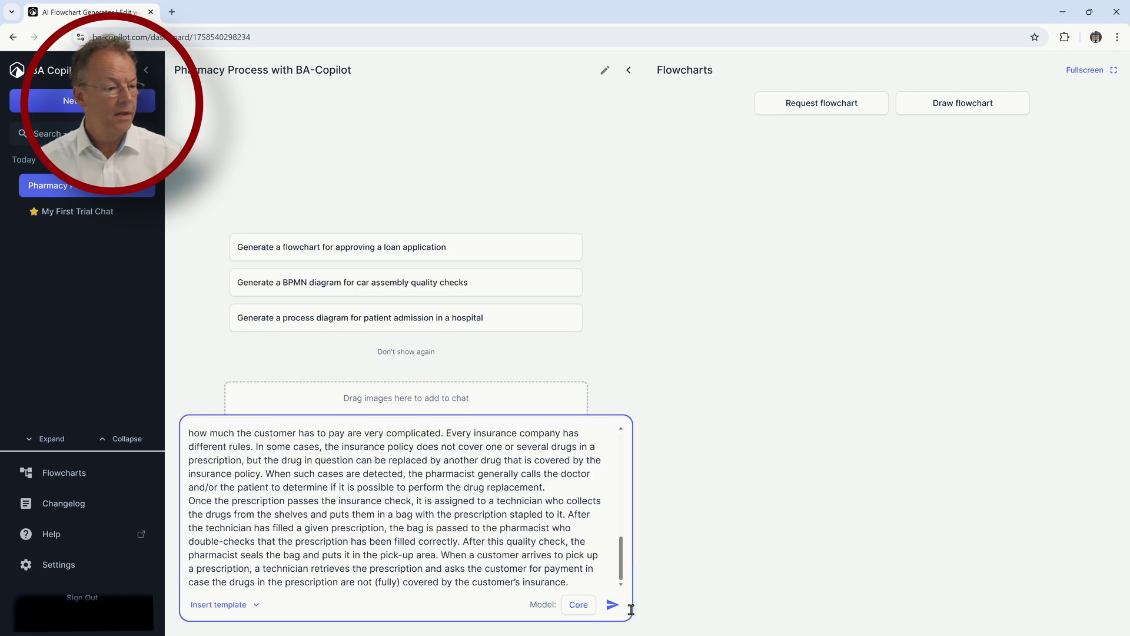
left_click(617, 608)
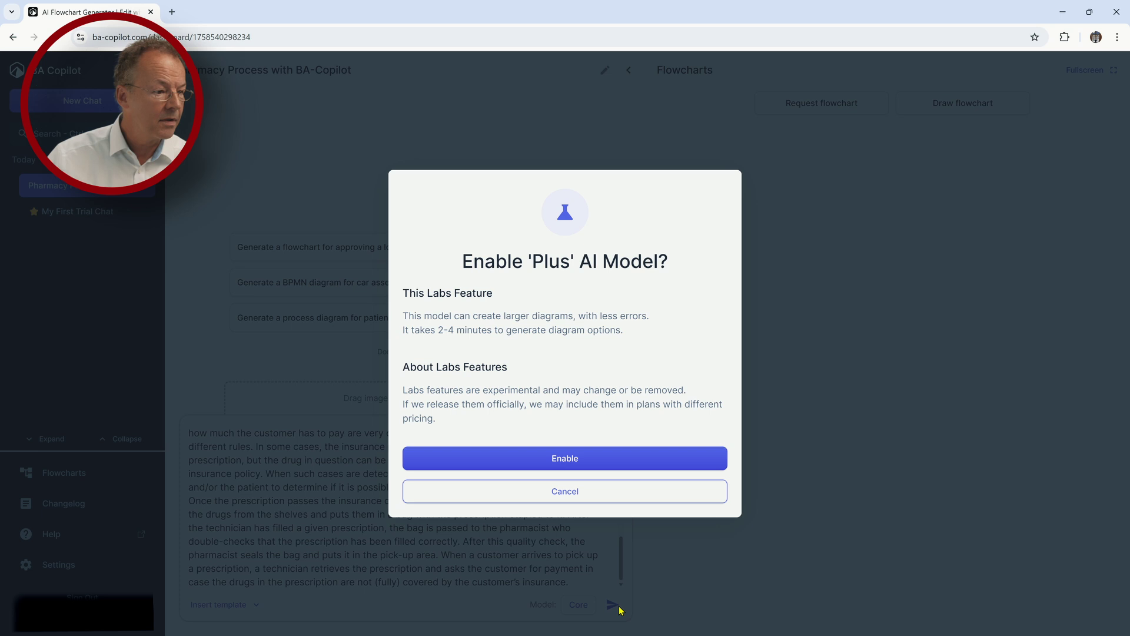
Step: Enable the Plus AI model and resend the request to generate the pharmacy BPMN diagram
left_click(601, 459)
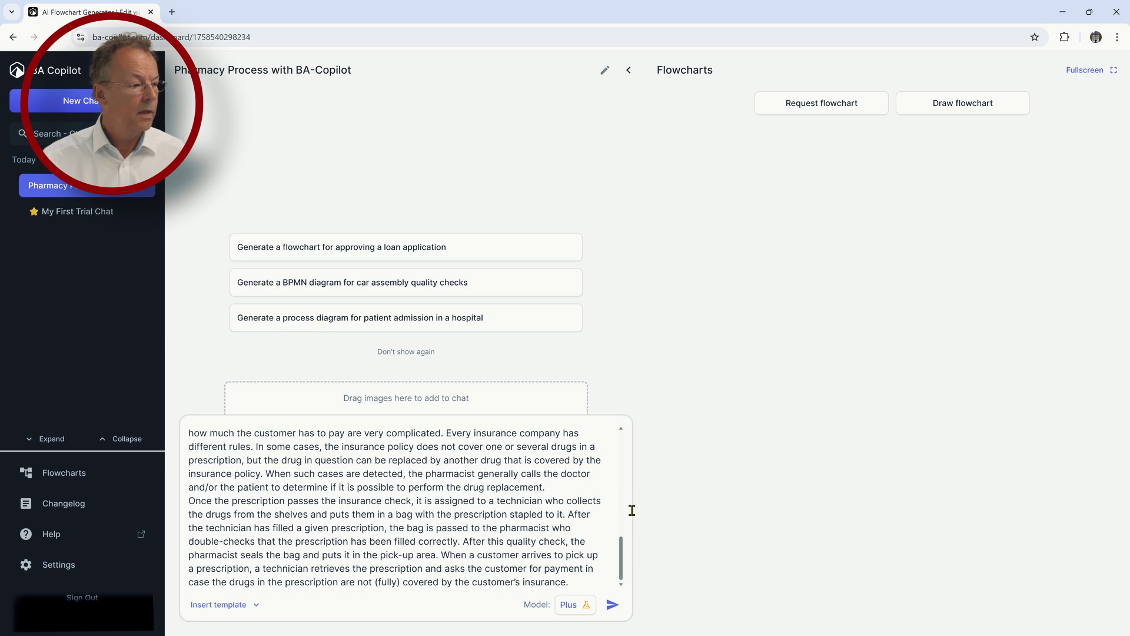
left_click(613, 607)
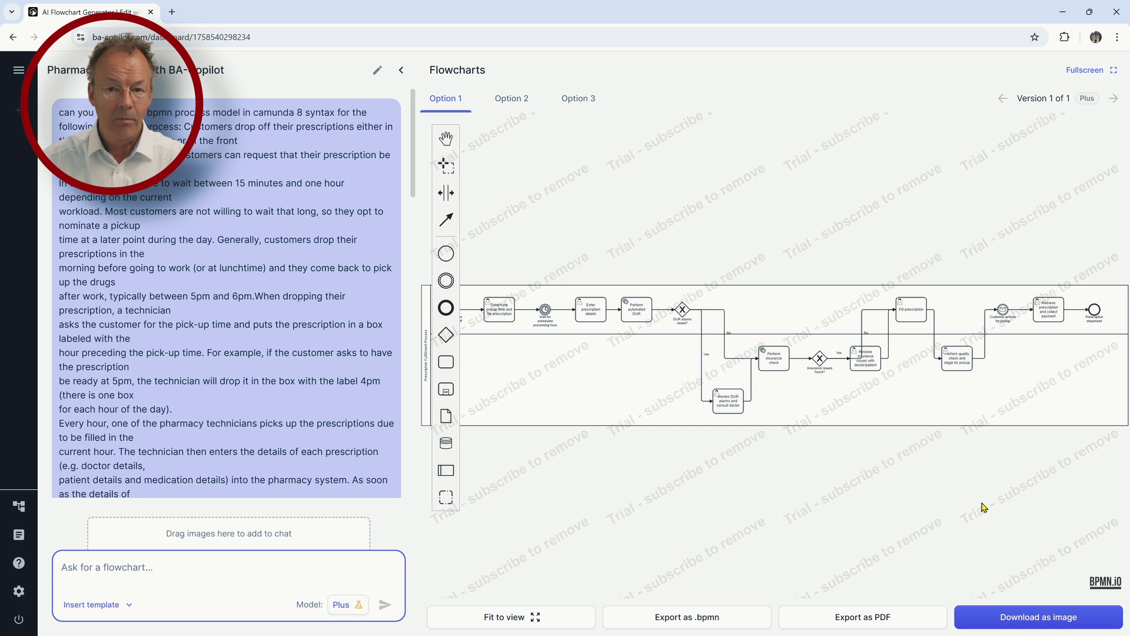
Step: Zoom into the generated diagram and pan from the process start to the DUR gateway and insurance check
left_click(699, 483)
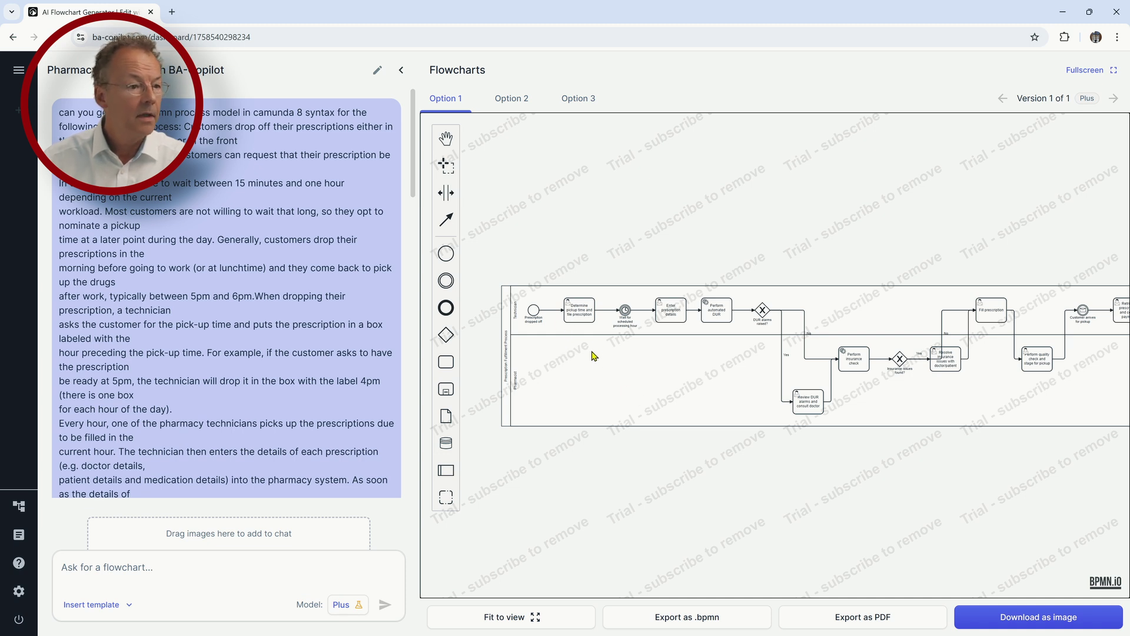
scroll(594, 351, "up", 2)
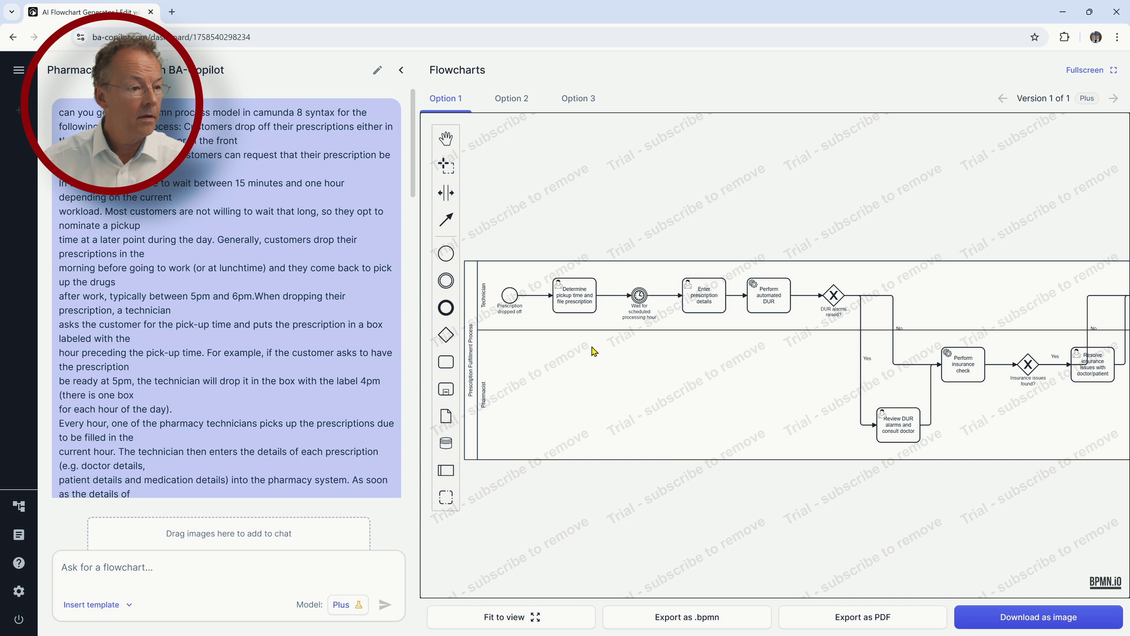
scroll(594, 351, "up", 2)
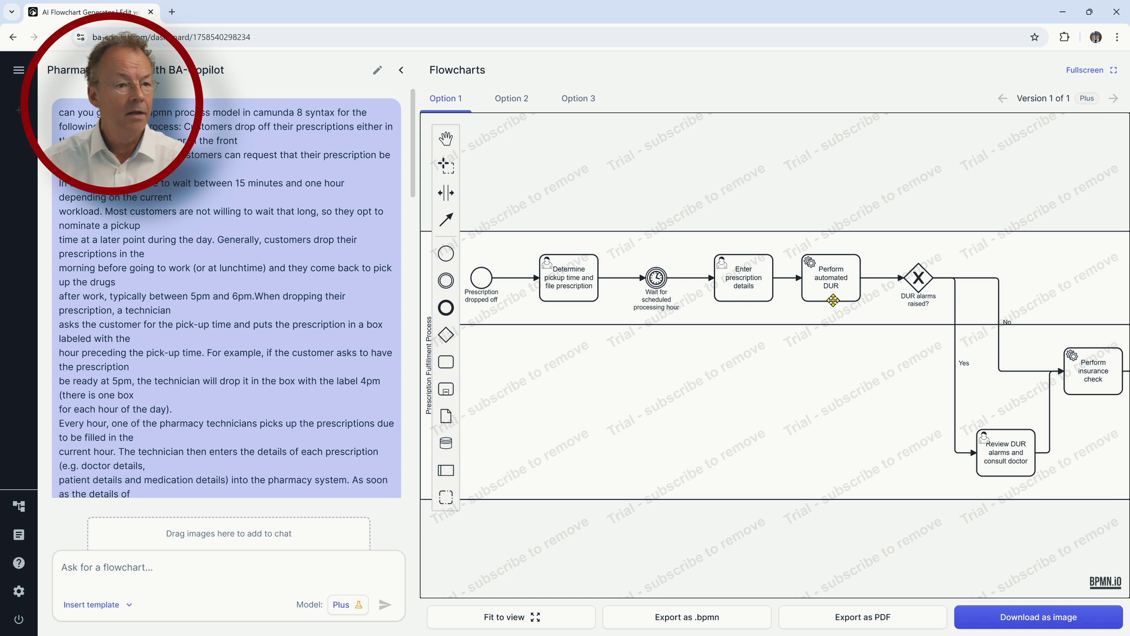
left_click_drag(891, 375, 660, 370)
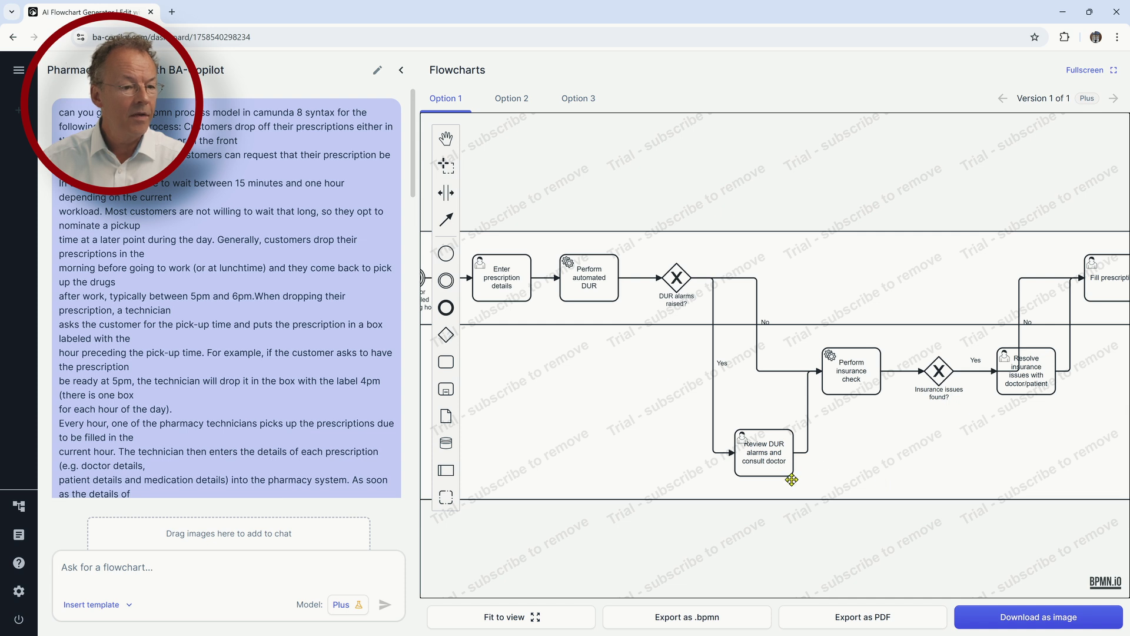
left_click_drag(873, 425, 810, 421)
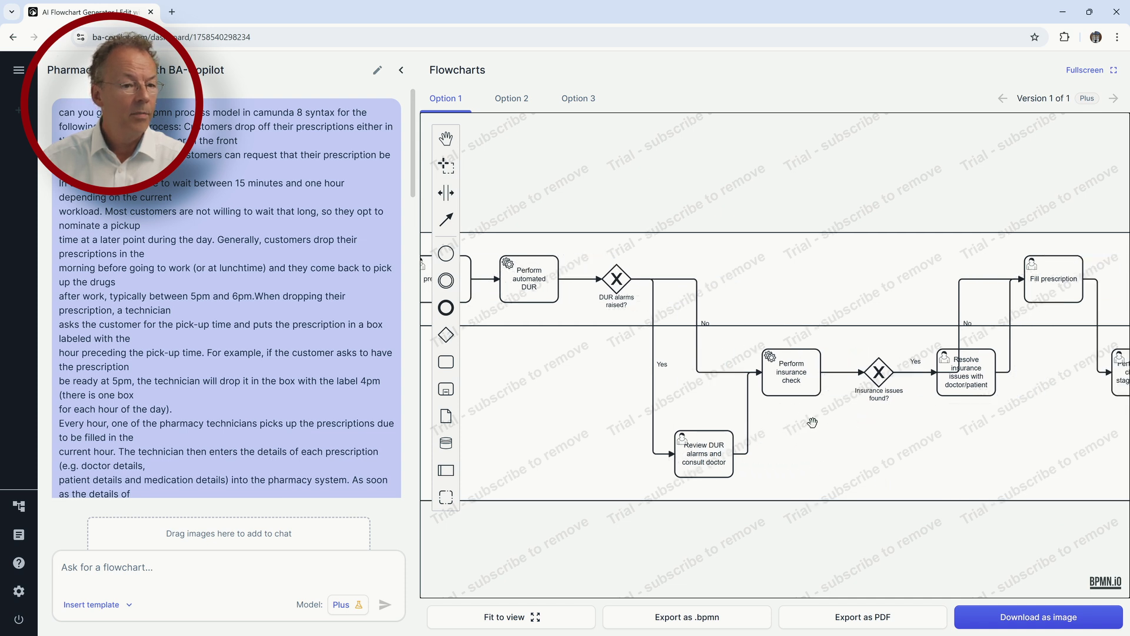
left_click_drag(573, 412, 847, 416)
left_click_drag(644, 397, 867, 389)
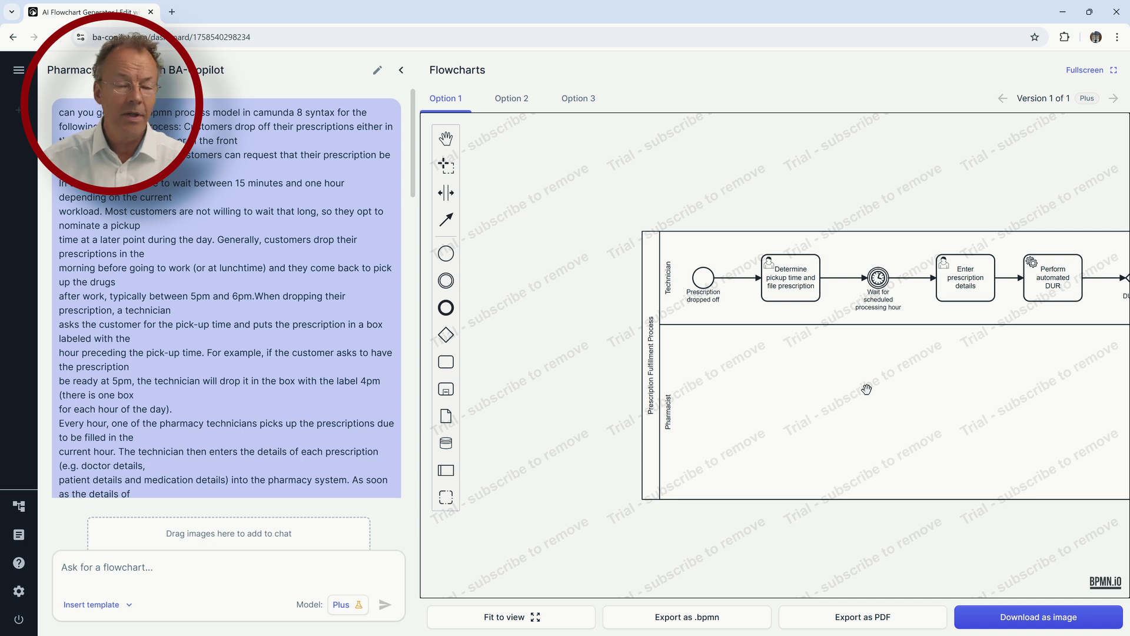
left_click_drag(867, 389, 545, 381)
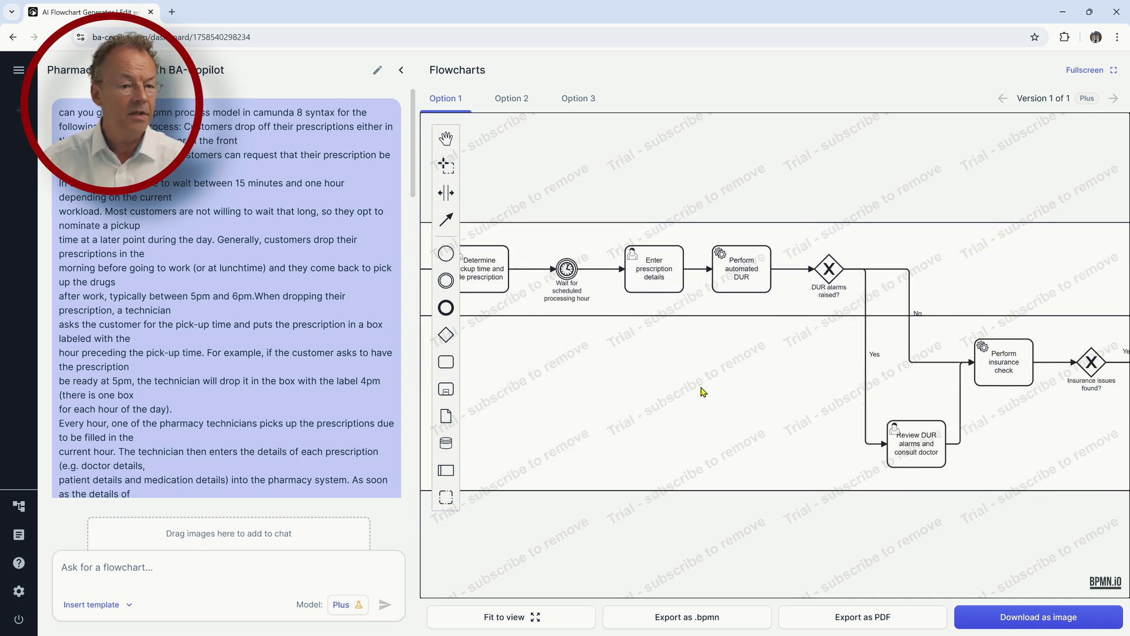
left_click_drag(701, 391, 564, 378)
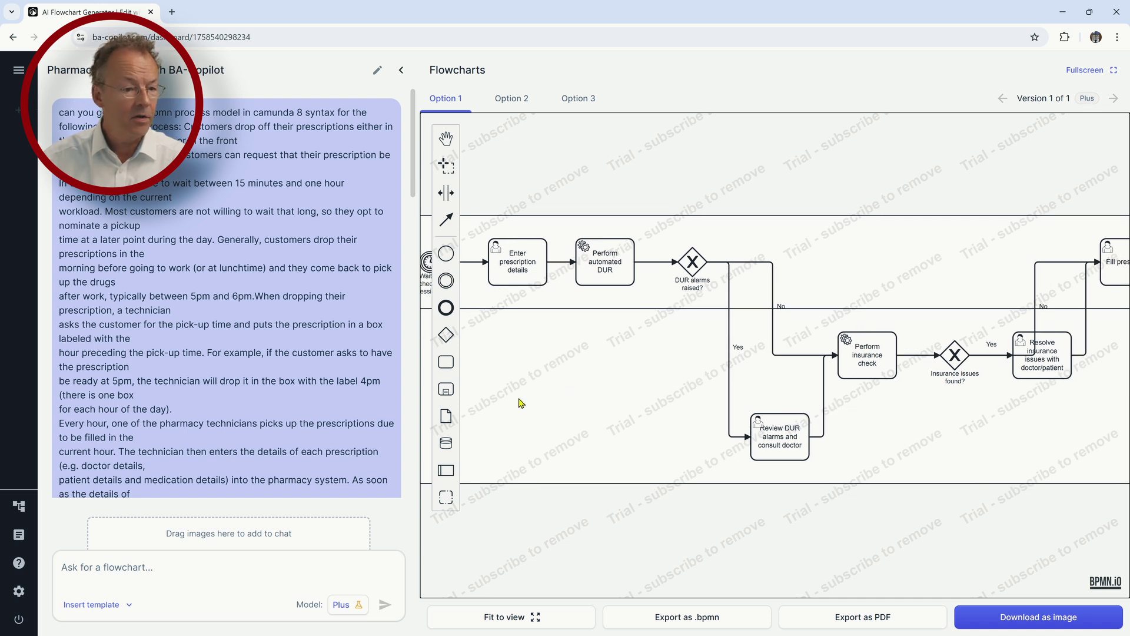
Step: Nudge the Resolve insurance issues with doctor/patient task down-right so its connections reroute
left_click_drag(519, 406, 401, 395)
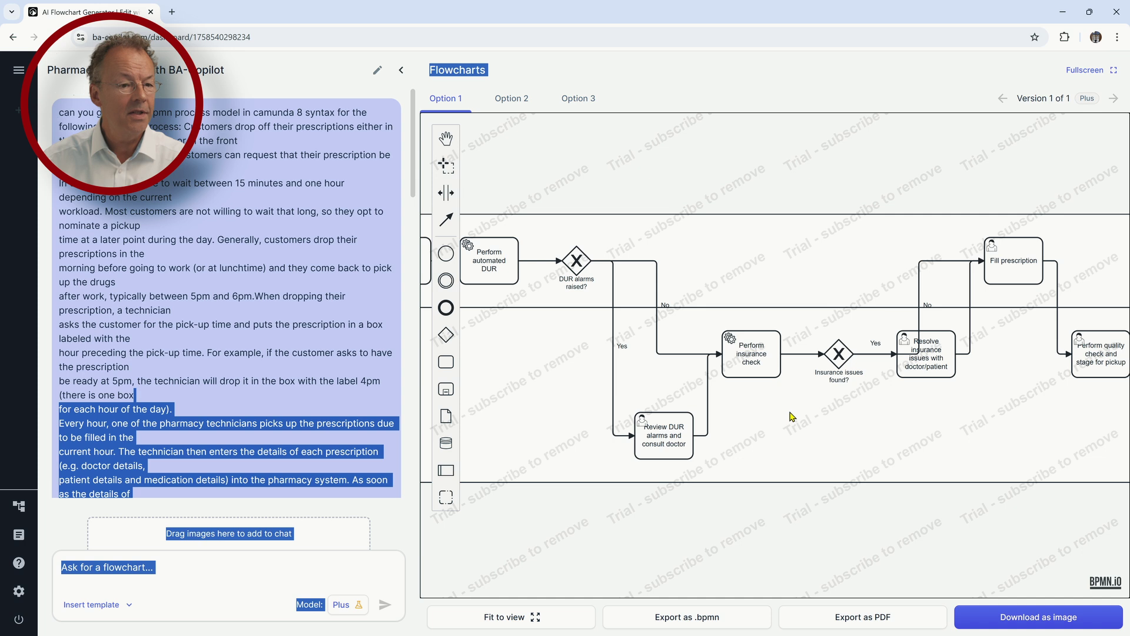
left_click_drag(793, 417, 732, 434)
left_click_drag(908, 472, 840, 474)
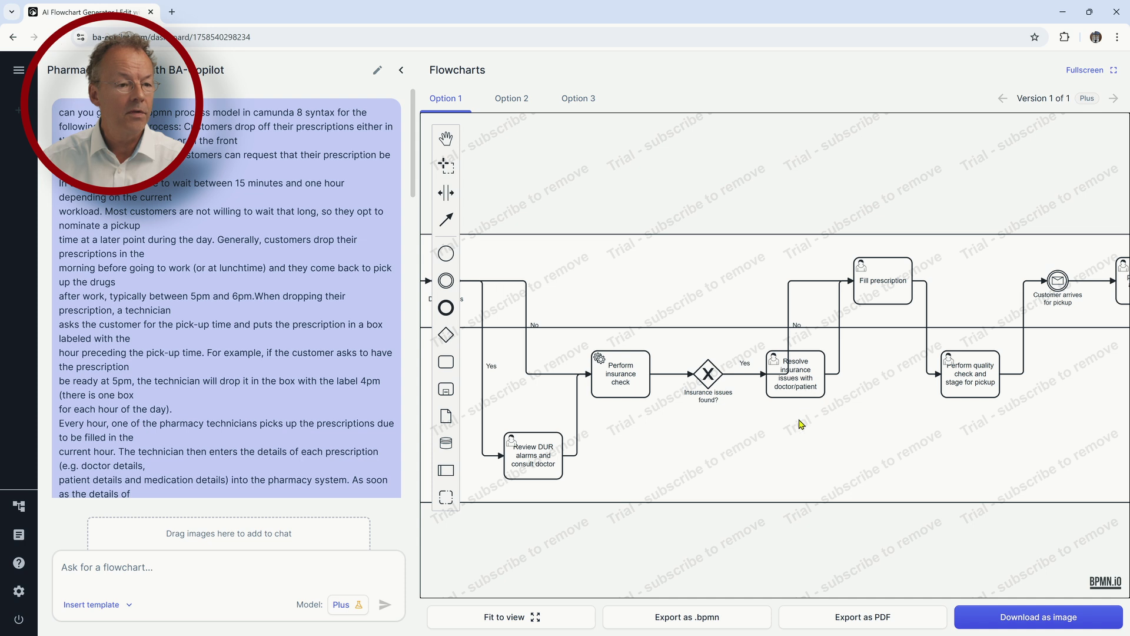
left_click_drag(805, 388, 831, 434)
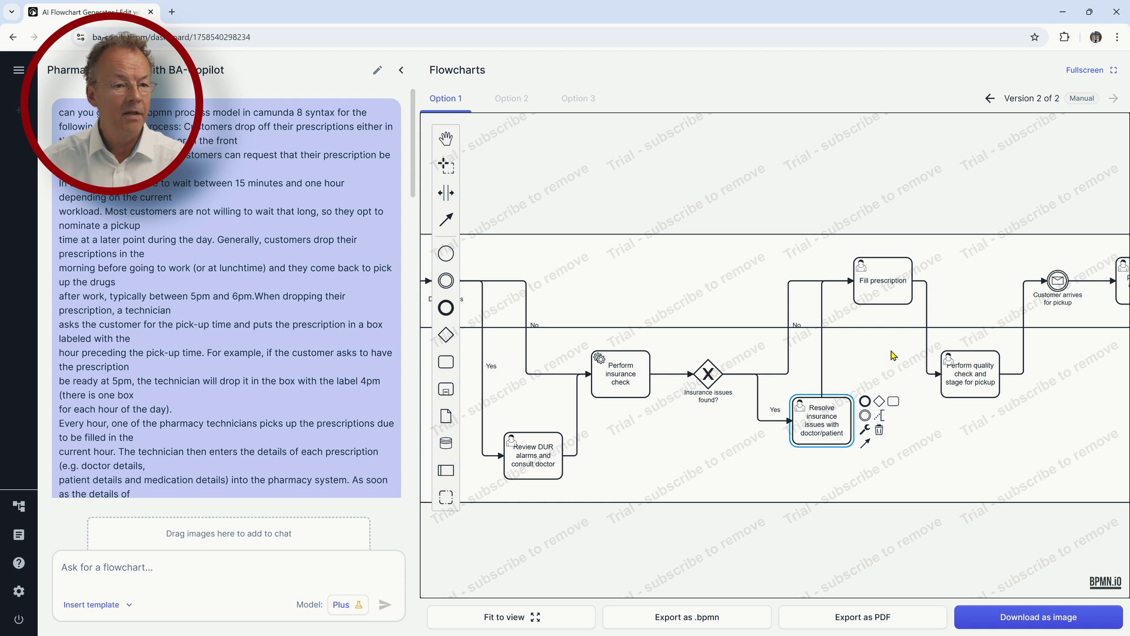
left_click_drag(995, 442, 803, 450)
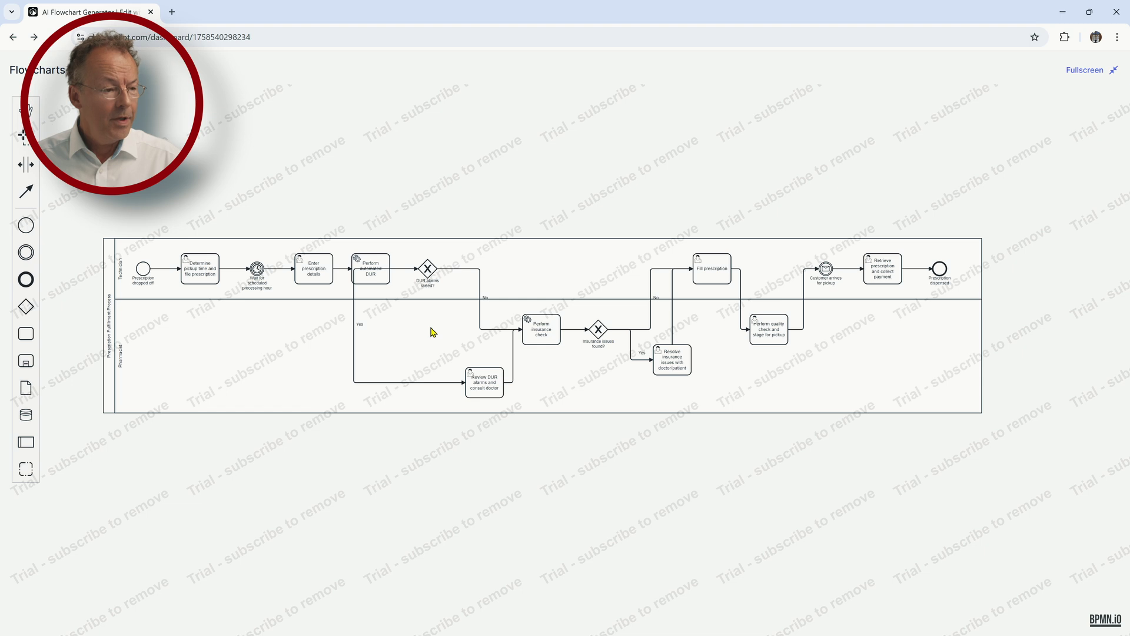
Step: Zoom in and shift the fullscreen pharmacy diagram right to inspect the Technician and Pharmacist lanes
scroll(430, 329, "up", 2)
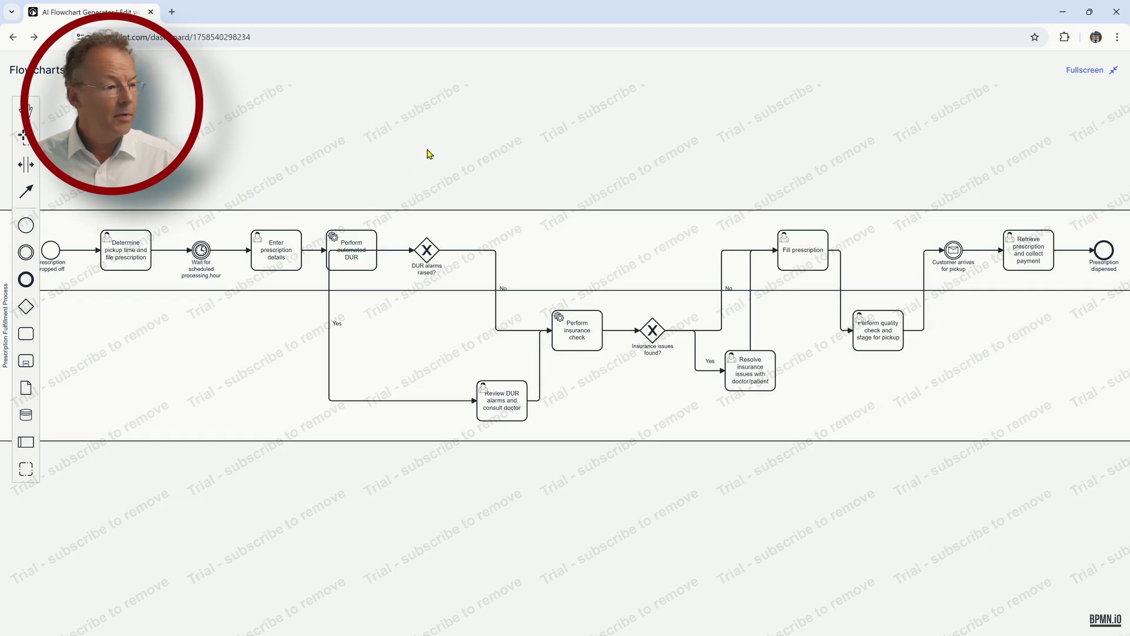
left_click_drag(422, 184, 562, 192)
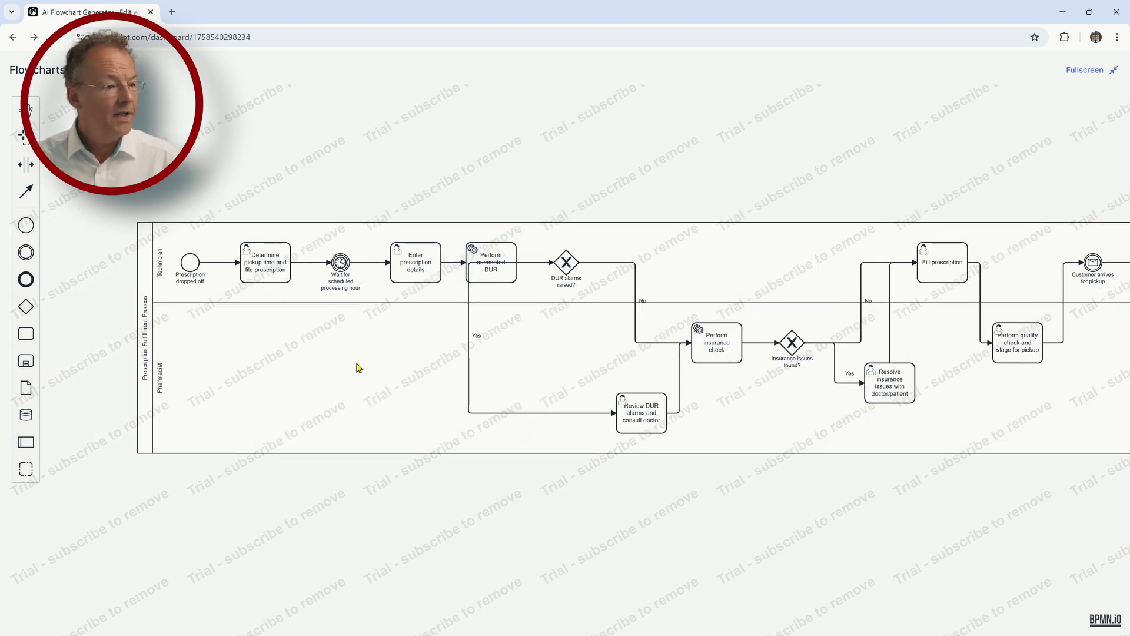
scroll(356, 368, "up", 2)
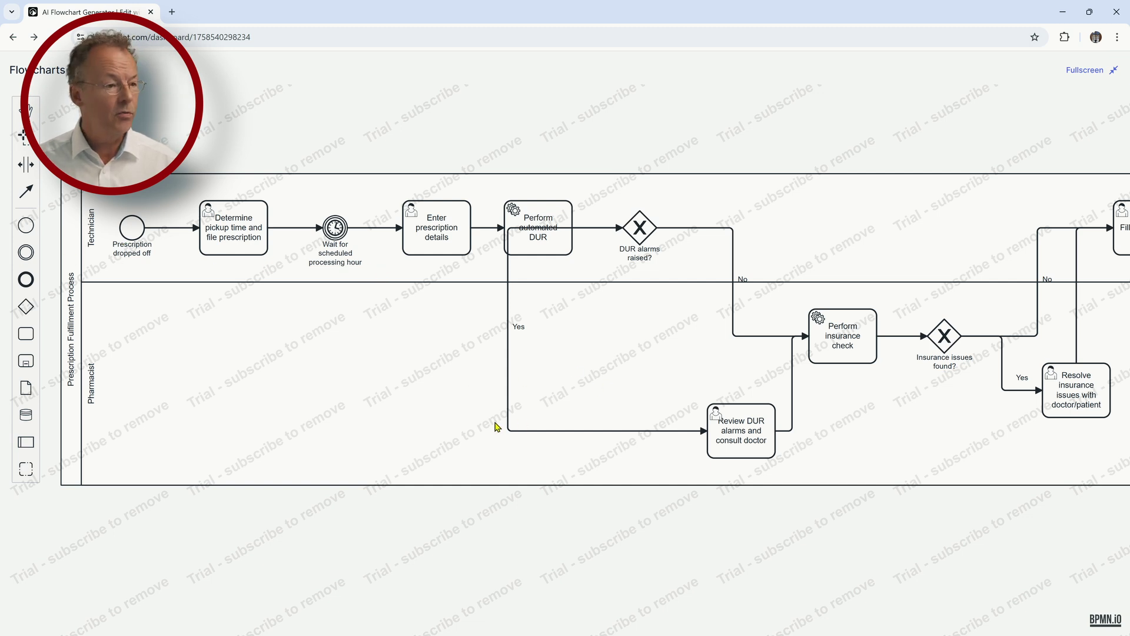
Step: Route the DUR gateway's Yes flow below the automated DUR task, then review through Prescription dispensed
left_click_drag(559, 231, 561, 316)
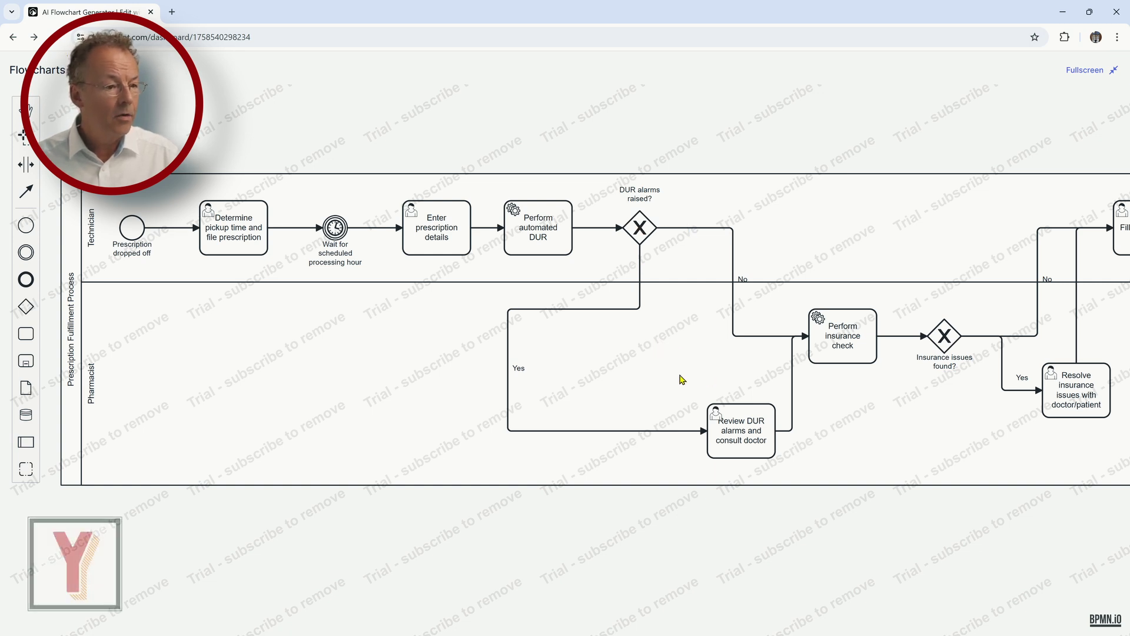
left_click_drag(678, 379, 550, 378)
left_click_drag(827, 412, 664, 403)
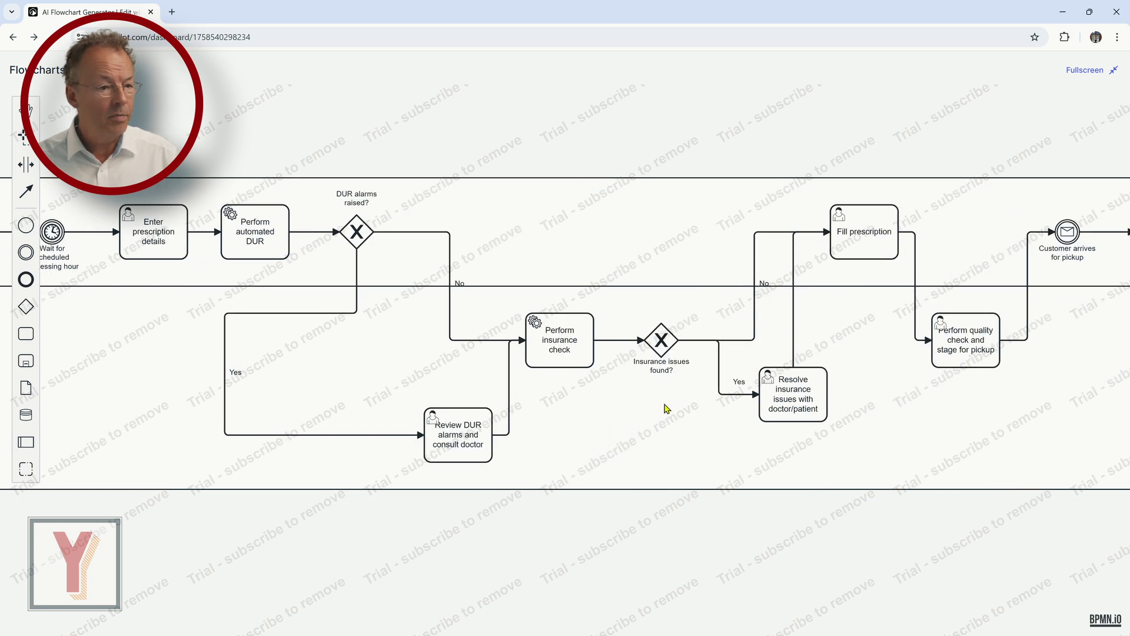
left_click_drag(827, 421, 711, 422)
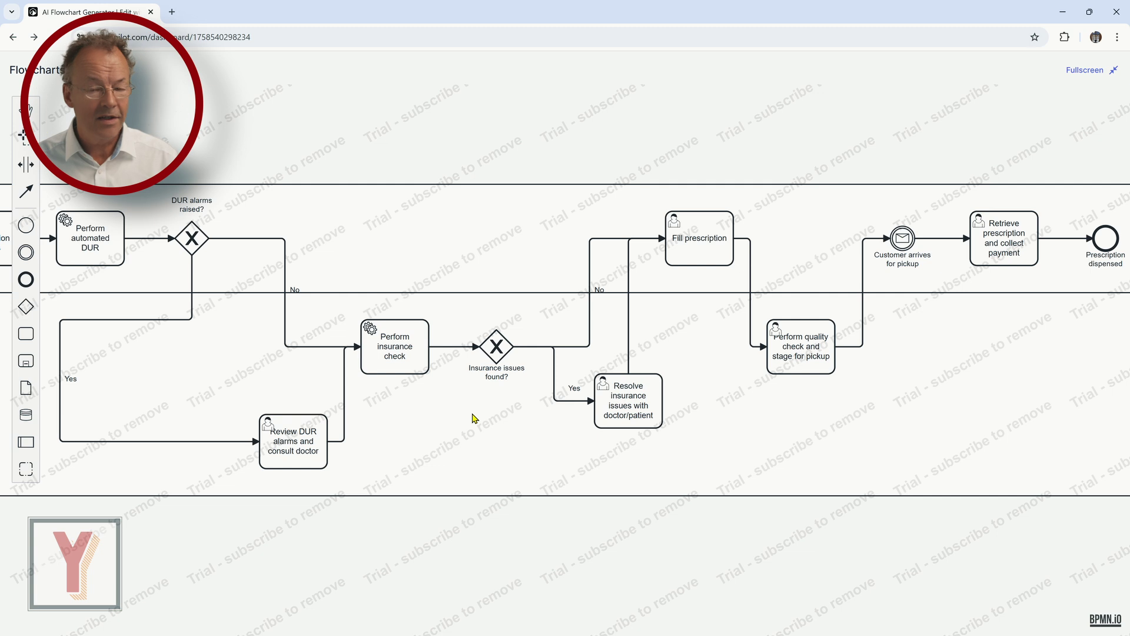
left_click_drag(906, 293, 774, 300)
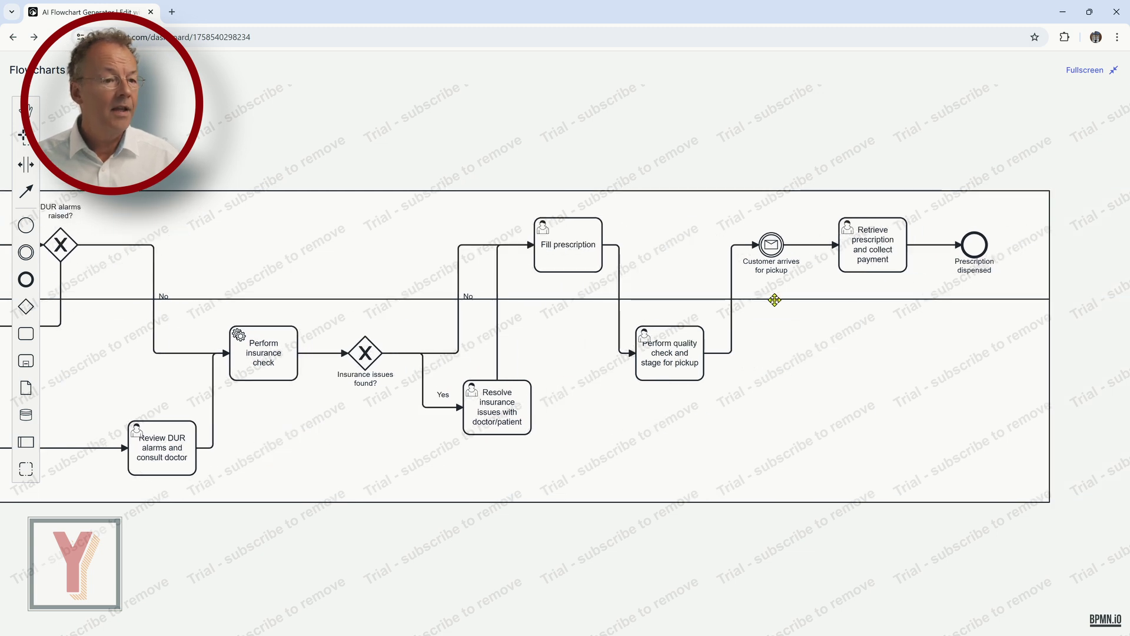